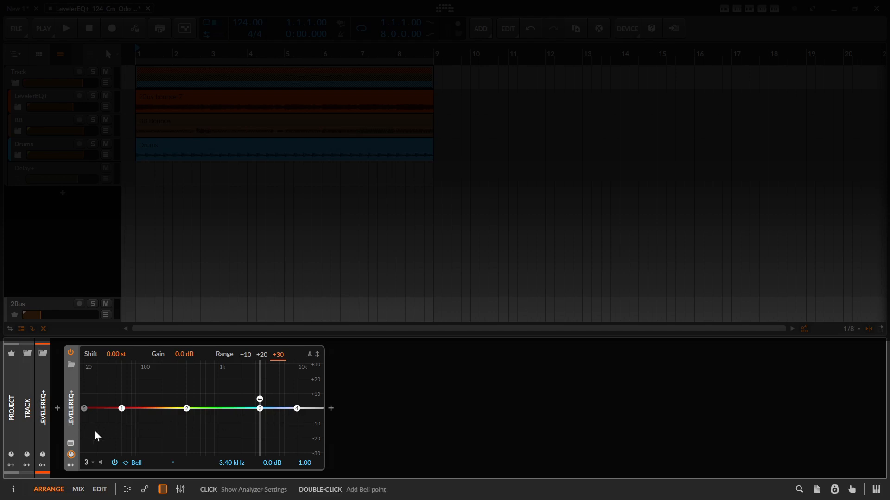
Show the LevelerEQ+ device's remote controls and audition a Low boost during playback, resetting the knob to its default.
click(71, 455)
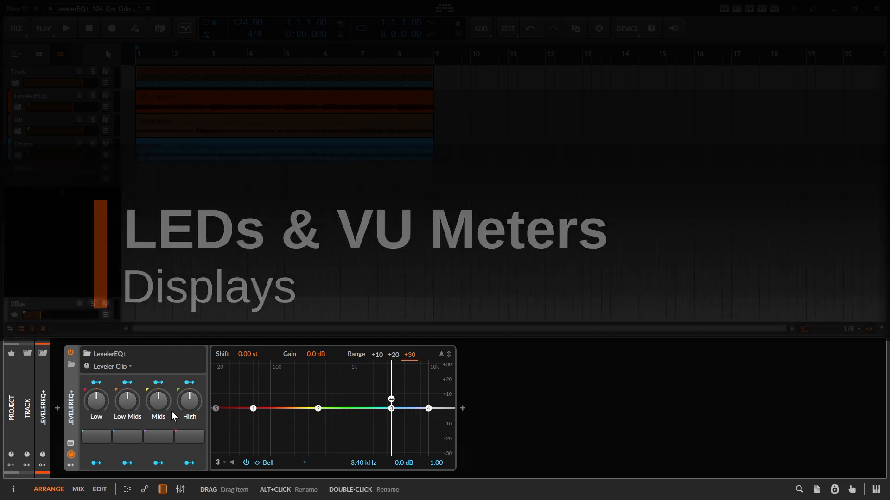
click(67, 28)
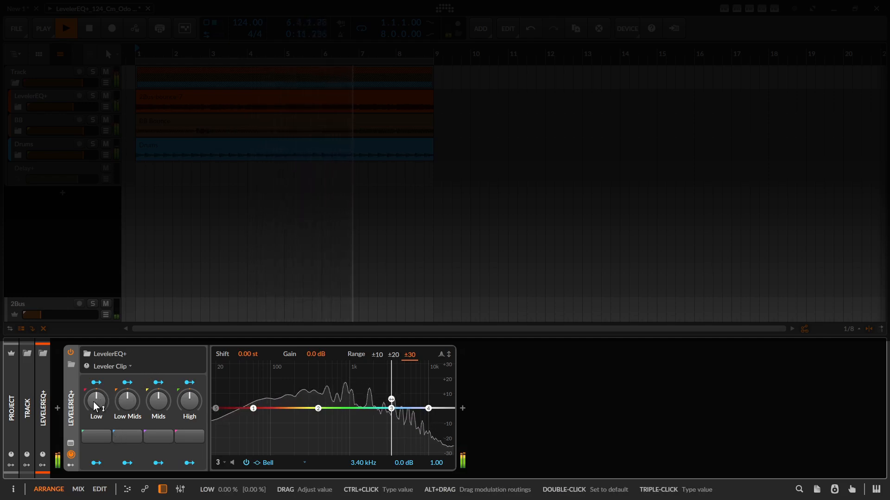
mouse_move(93, 403)
mouse_down()
mouse_move(94, 374)
mouse_move(95, 401)
mouse_up()
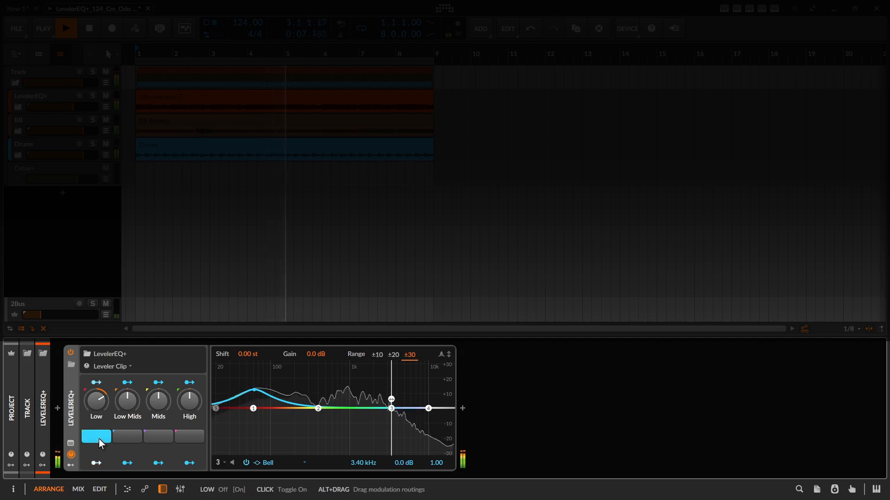
double_click(95, 401)
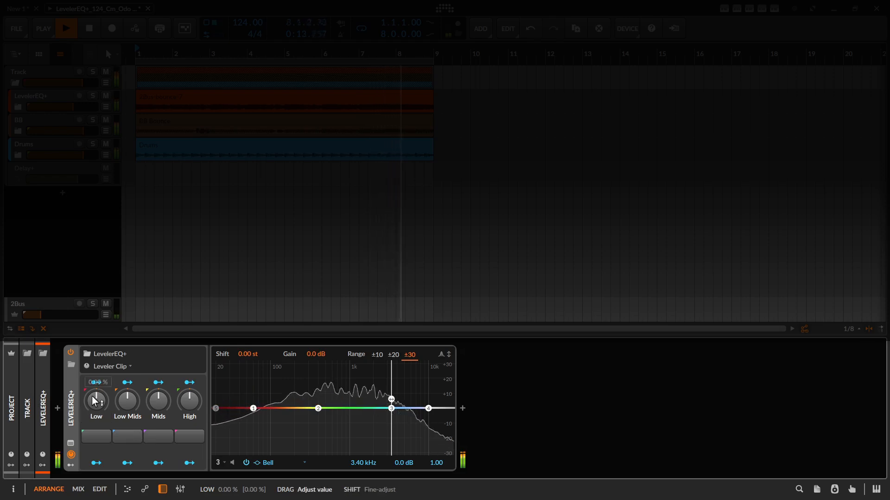
key(space)
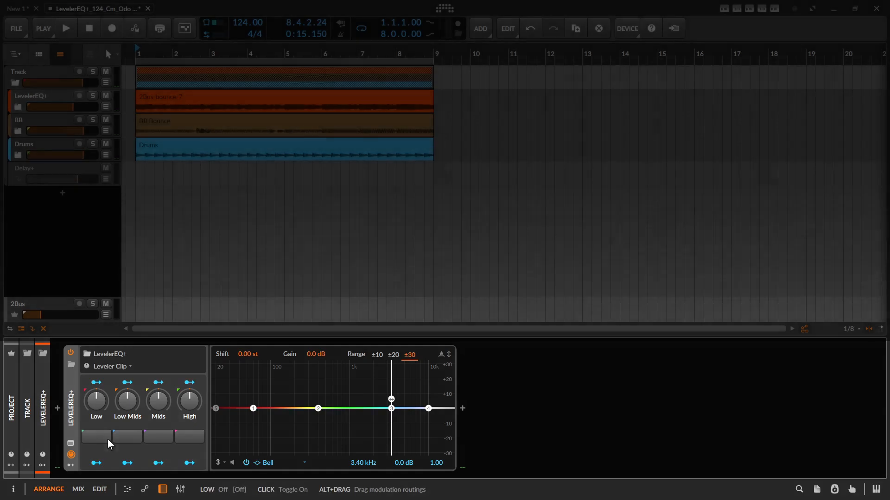
Open the Remote Controls Editor for LevelerEQ+ and select the Leveler Clip preset page.
click(106, 367)
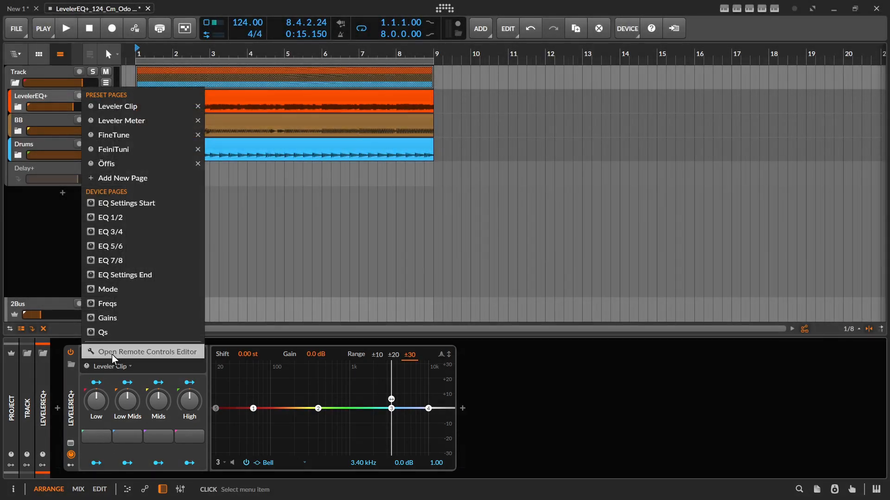
click(112, 355)
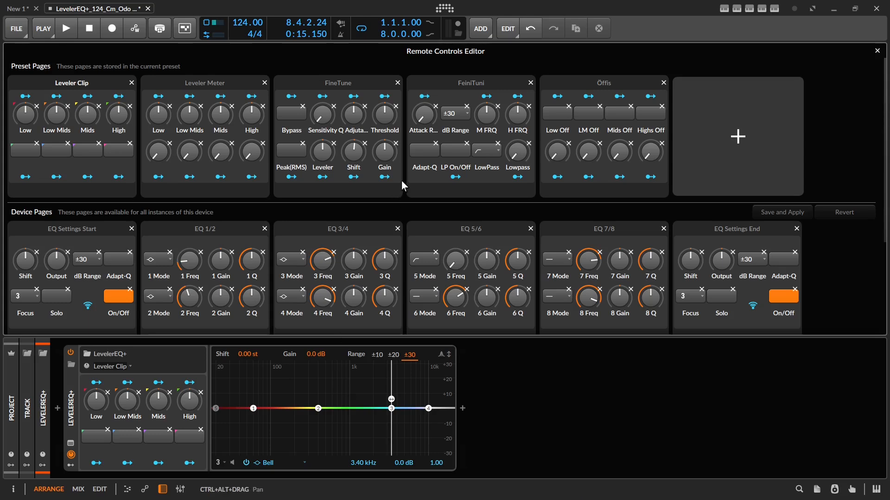
click(57, 85)
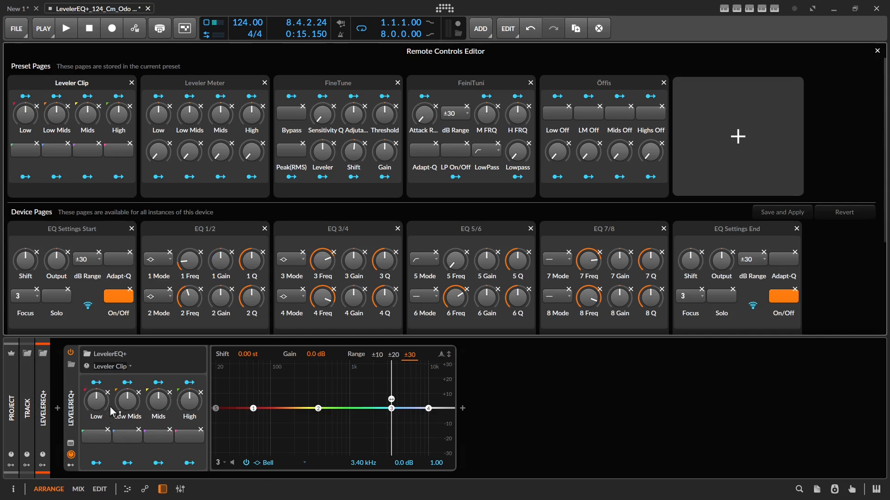
Start playback and boost Low to about 40.8 % and Low Mids moderately to test the clip indicators.
drag(96, 401, 96, 373)
key(space)
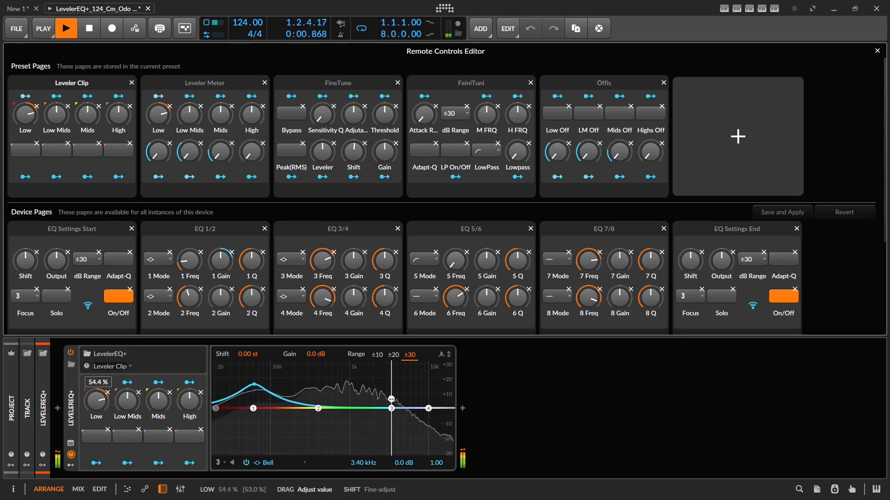
drag(127, 401, 98, 404)
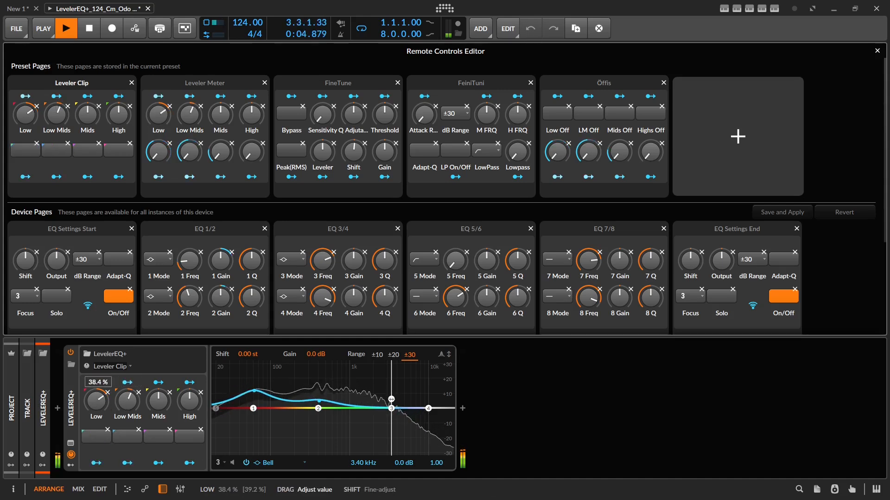
click(95, 436)
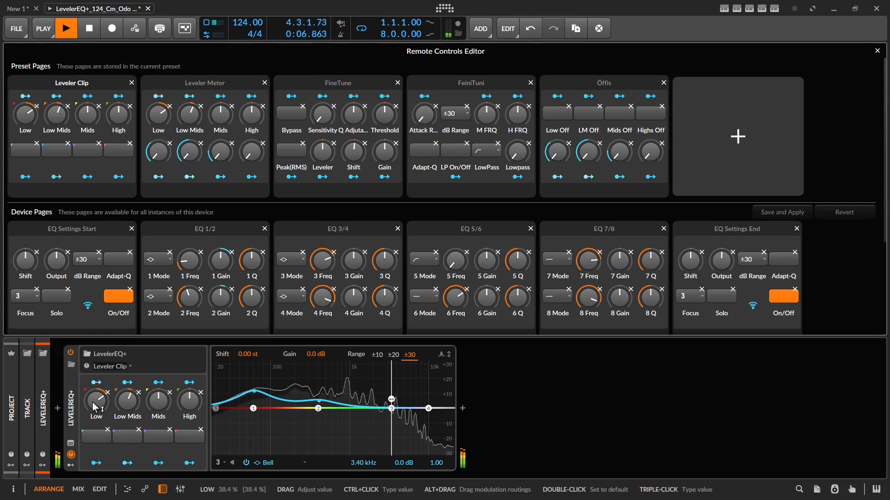
drag(96, 402, 97, 404)
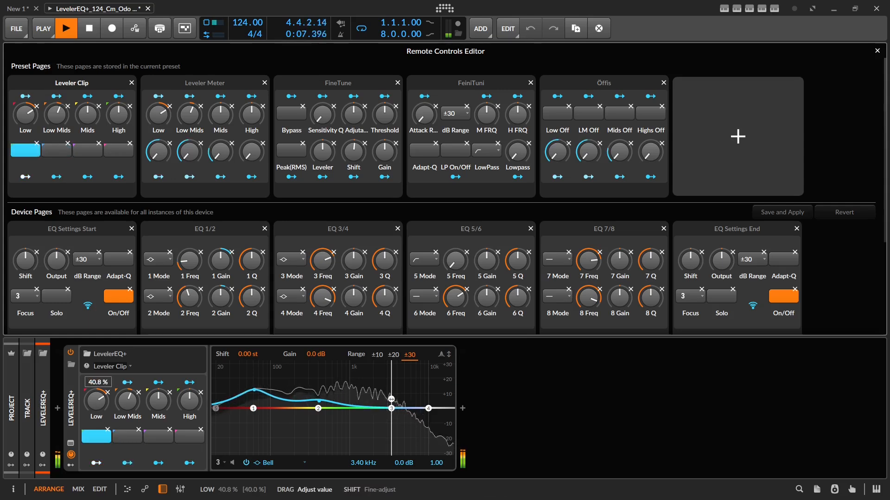
click(124, 442)
click(125, 443)
click(124, 438)
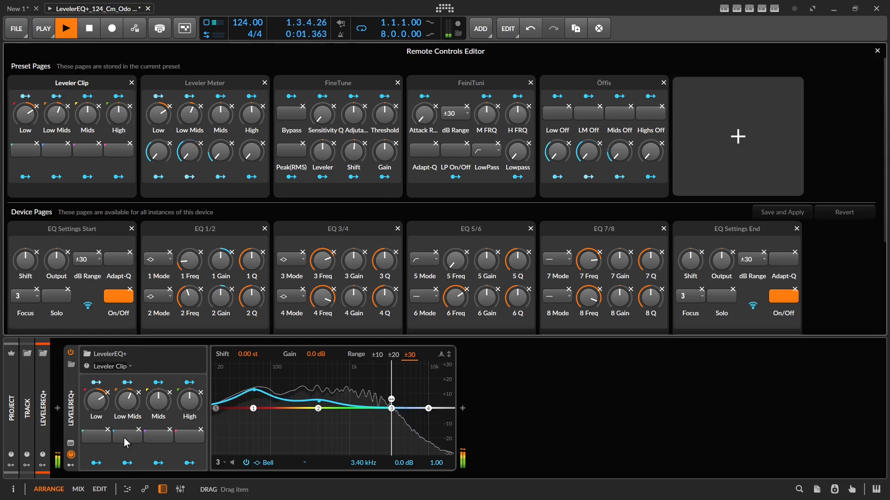
Switch the remote controls to the Leveler Meter preset page and close the Remote Controls Editor.
click(190, 85)
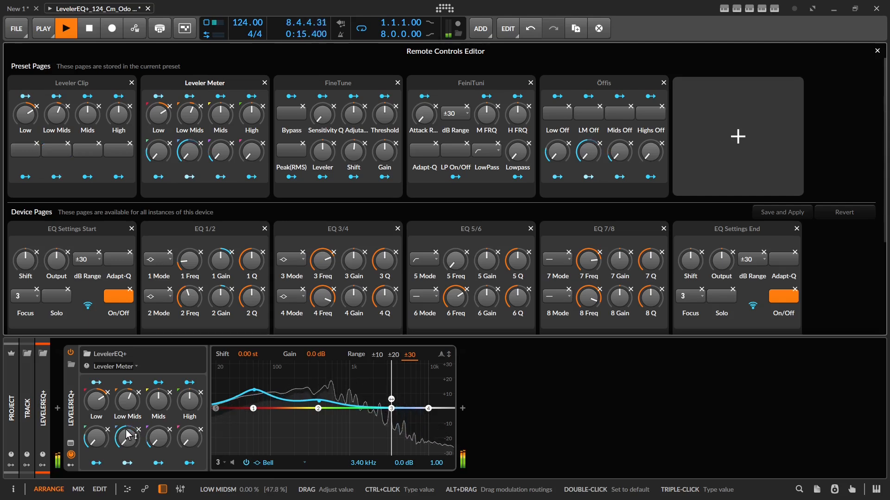
click(57, 149)
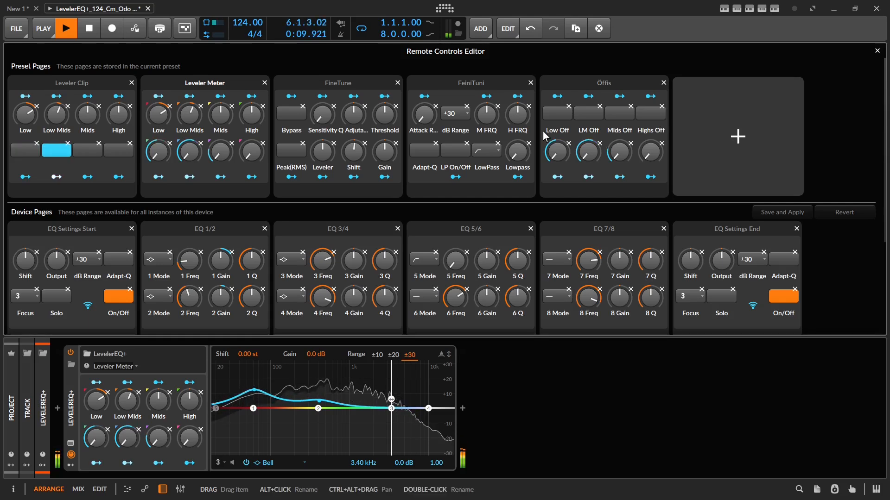
click(877, 51)
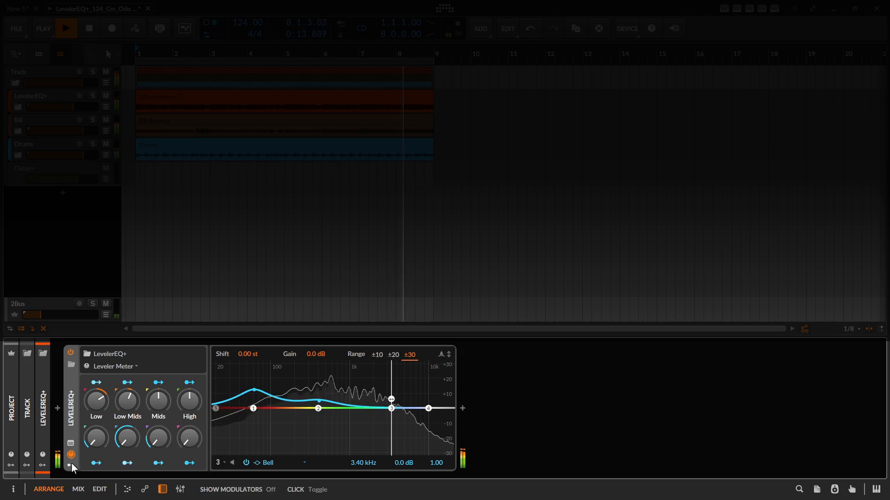
Show the LevelerEQ+ device's modulators and review its preset pages in the Remote Controls Editor.
click(71, 465)
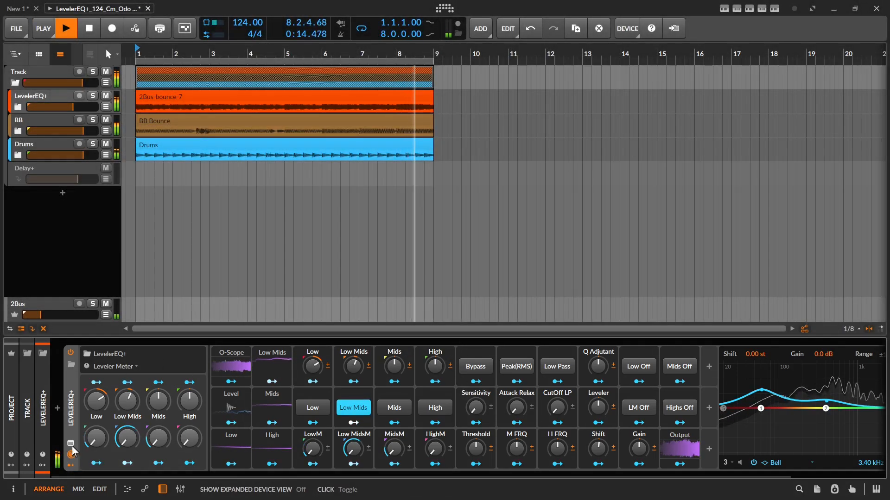
click(110, 367)
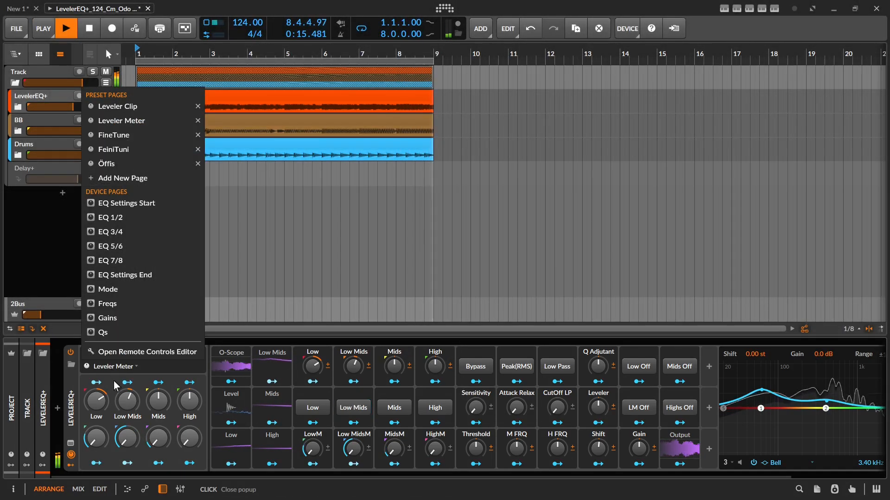
click(132, 353)
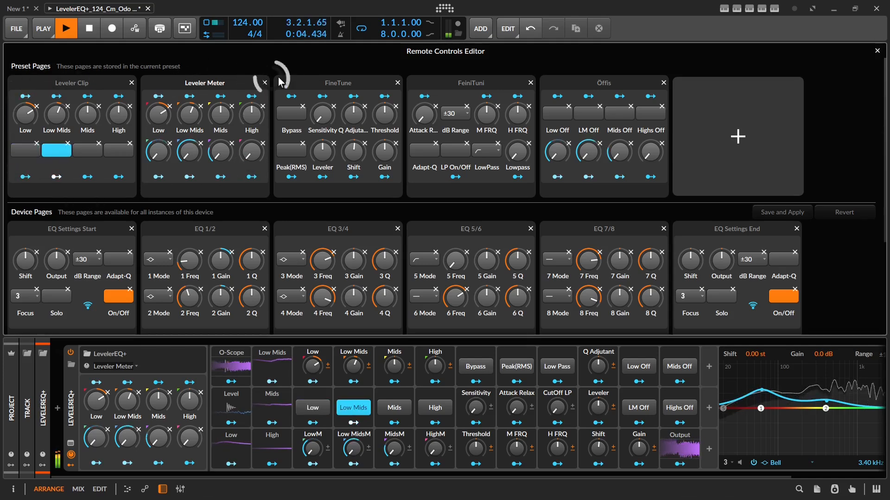
click(877, 51)
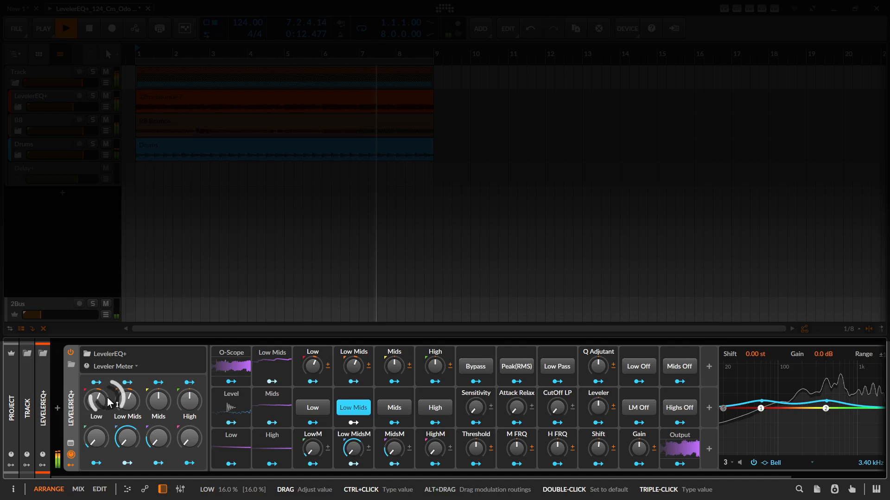
Sweep the Low macro knob up and down to test the LowM meter's response, leaving Low boosted.
drag(314, 369, 315, 339)
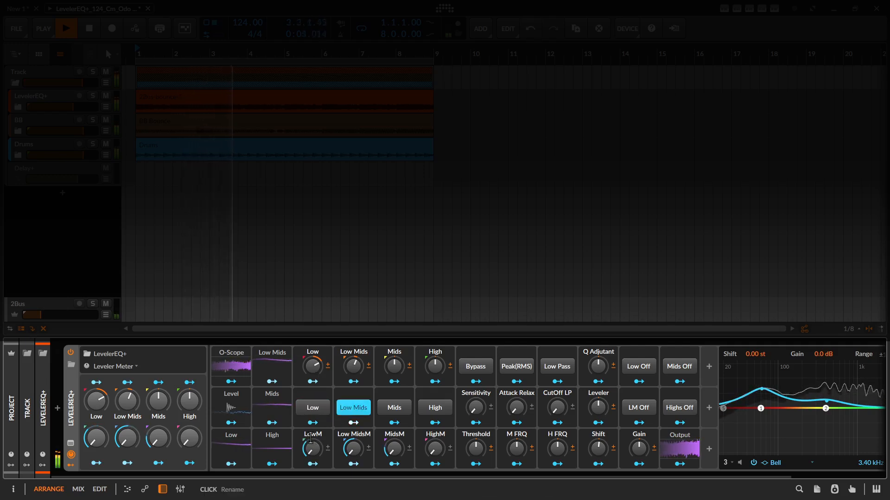
drag(313, 366, 313, 393)
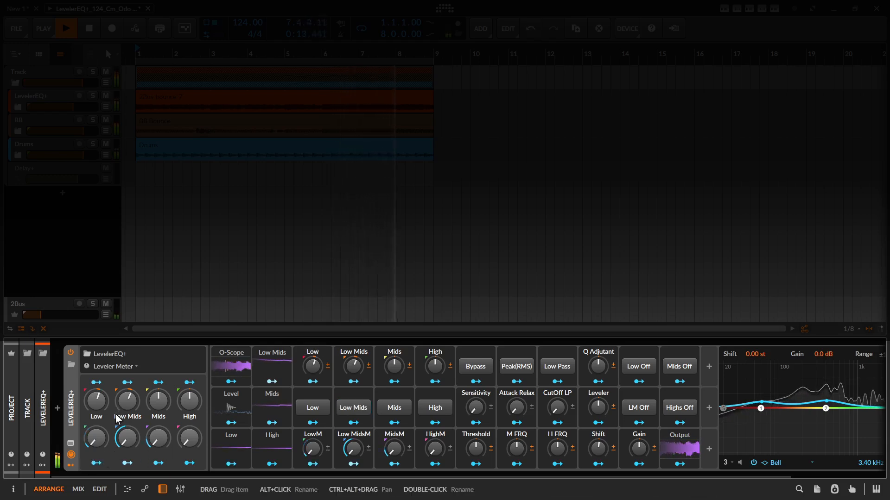
drag(318, 367, 319, 331)
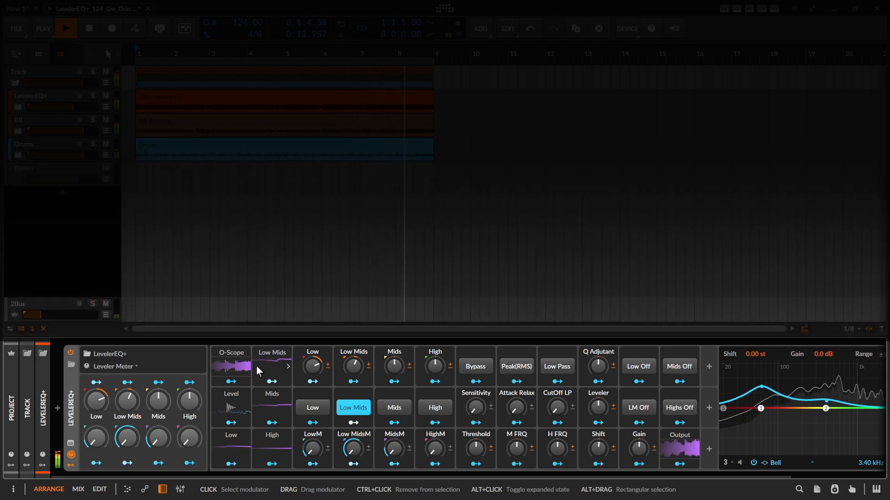
Examine the settings of the Level modulator and of the Low, Low Mids, Mids and High audio followers.
click(232, 411)
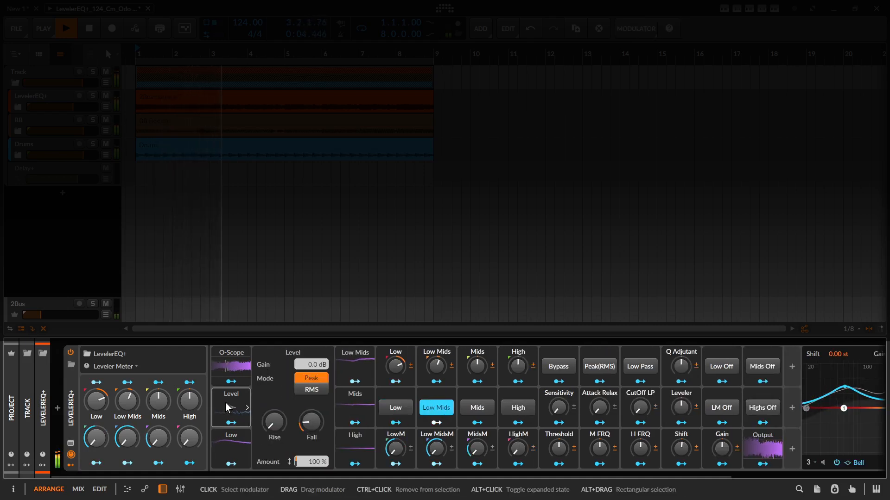
click(225, 403)
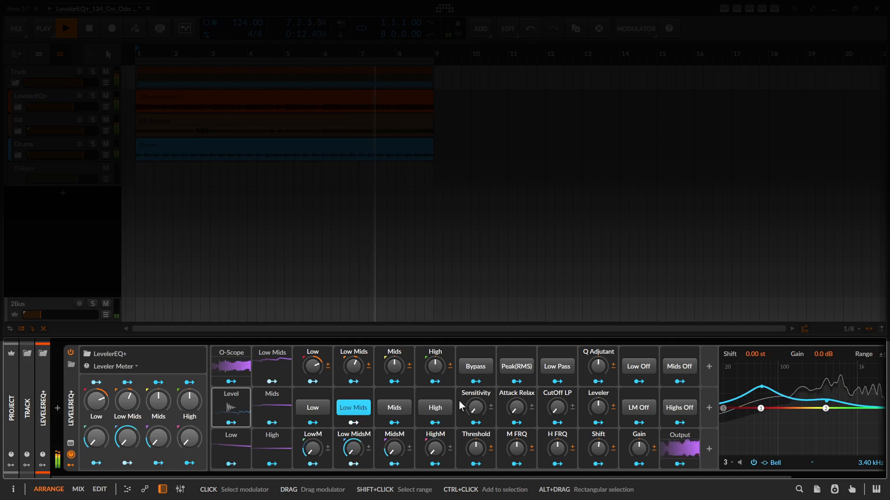
click(241, 454)
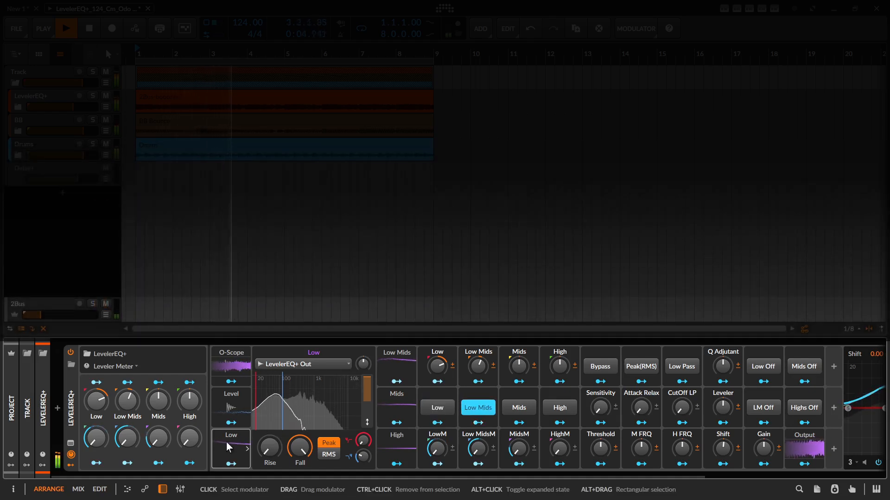
click(226, 443)
click(264, 373)
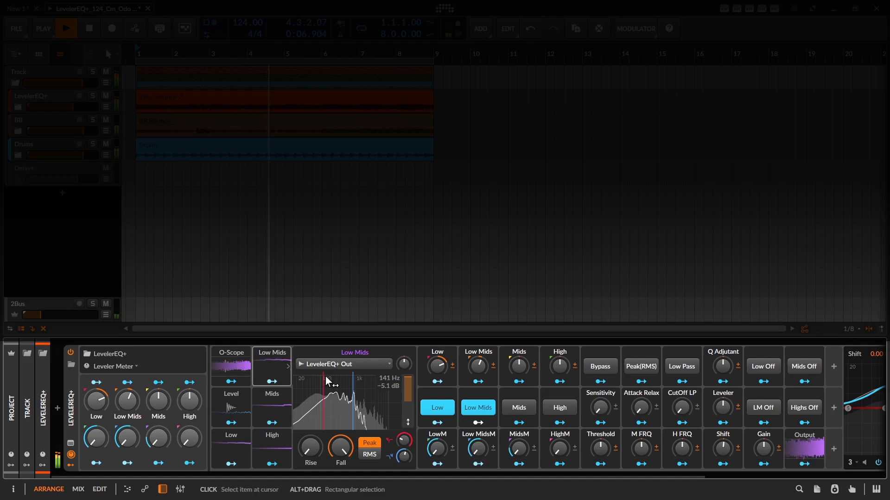
click(270, 404)
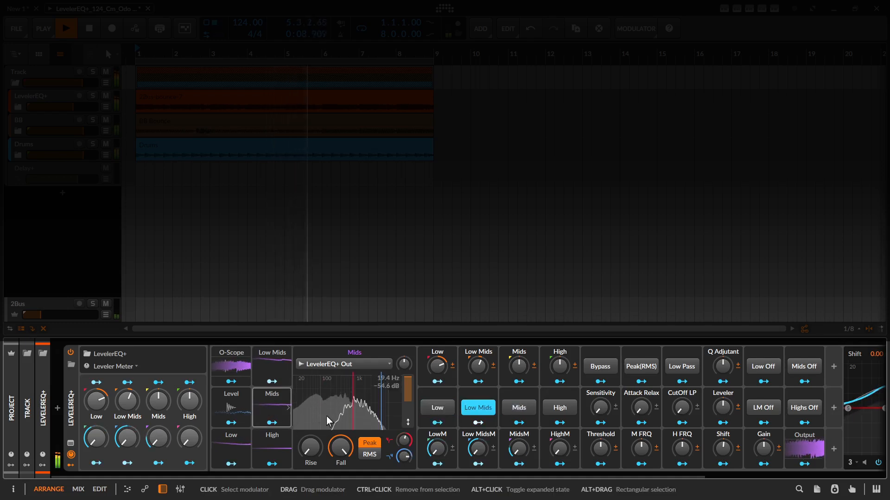
click(268, 449)
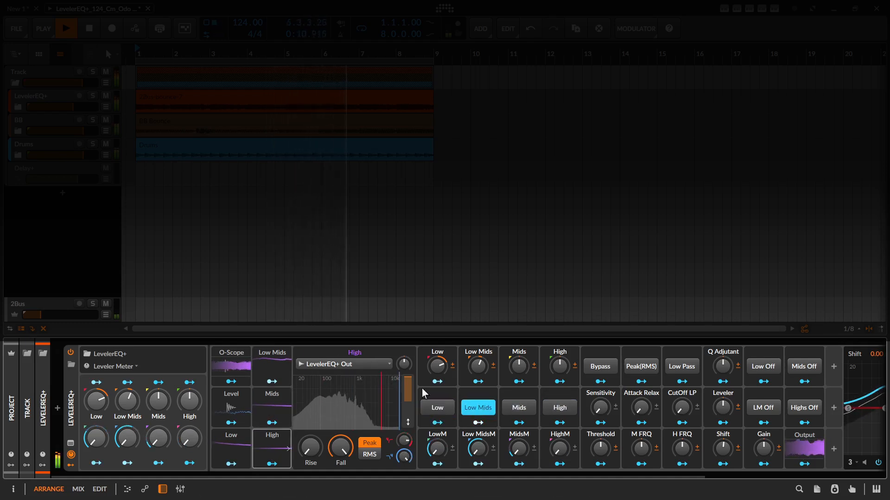
click(268, 447)
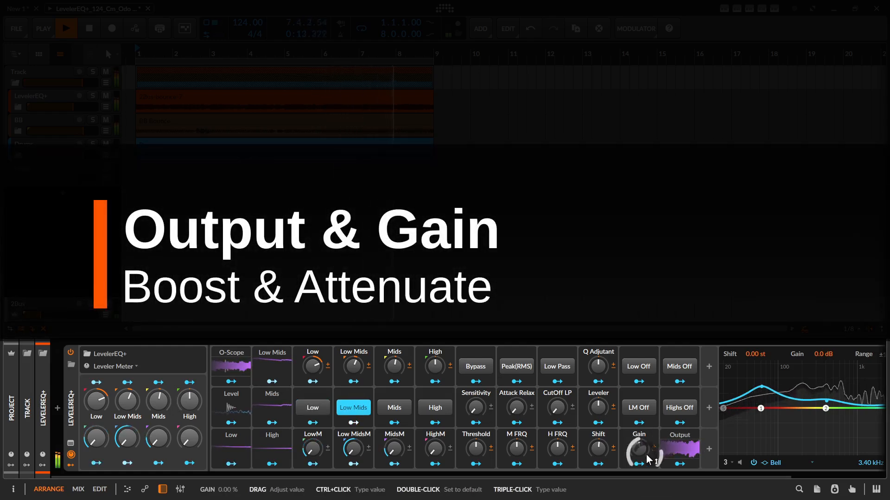
Try the Gain macro knob, and boost the Mids knob to 16 % along with the High knob.
mouse_move(647, 457)
mouse_down()
mouse_move(647, 435)
mouse_move(641, 473)
mouse_up()
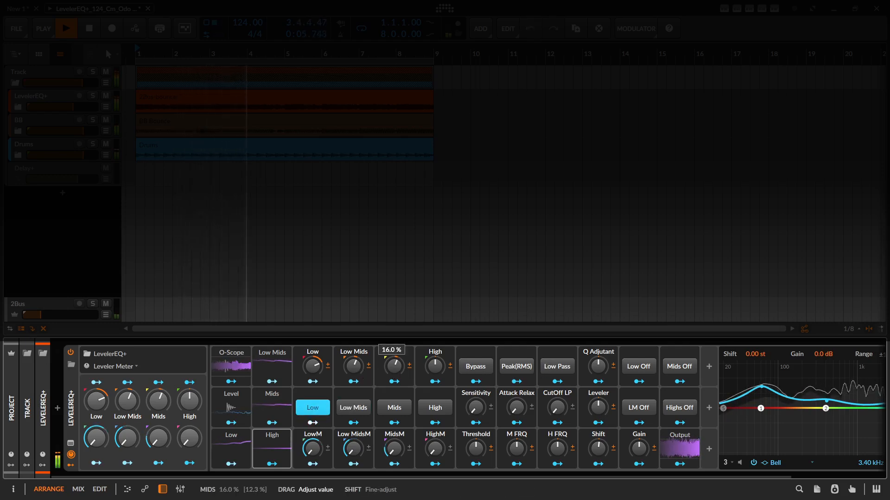
drag(434, 367, 434, 362)
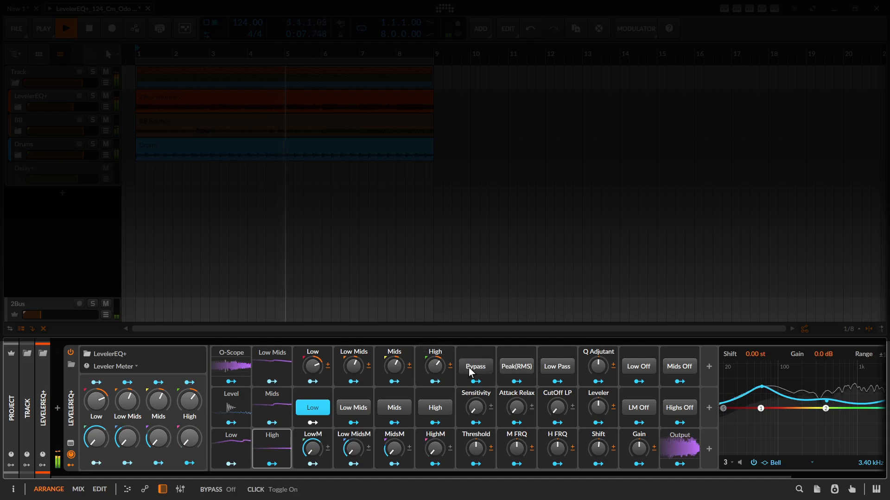
Toggle Bypass on and off repeatedly to compare the equalized sound with the unprocessed signal.
click(468, 368)
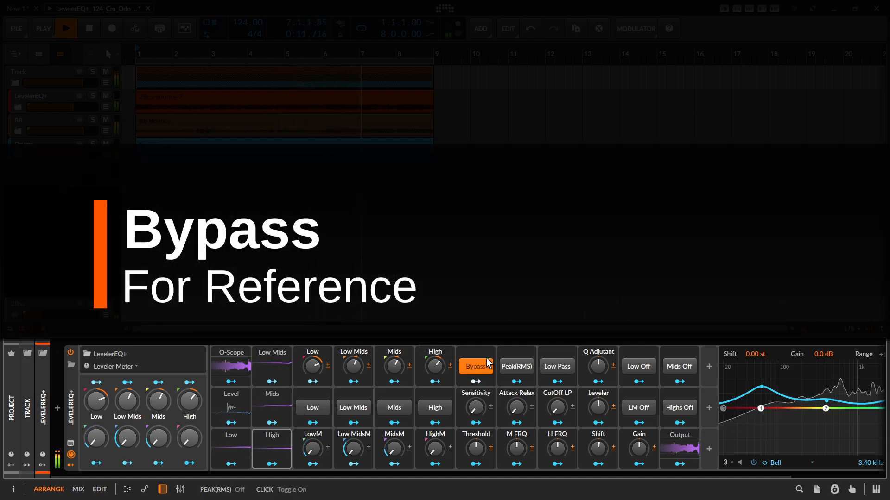
click(476, 367)
click(478, 368)
click(479, 367)
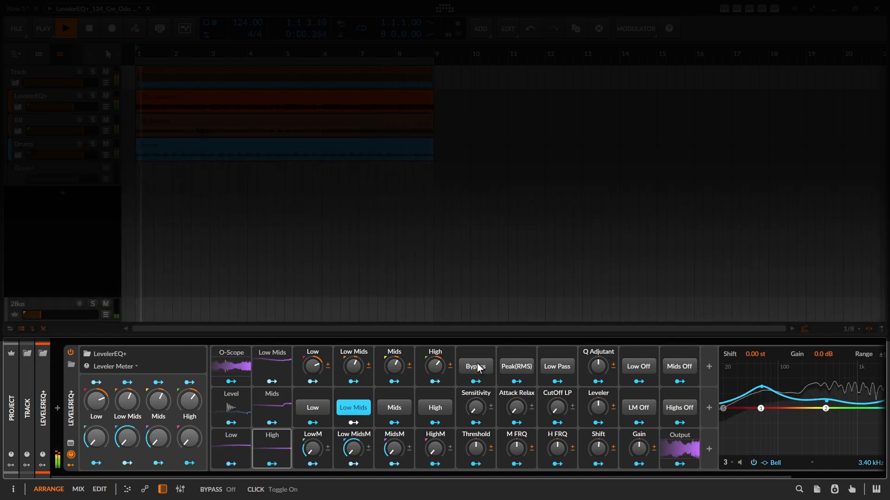
click(479, 368)
click(479, 367)
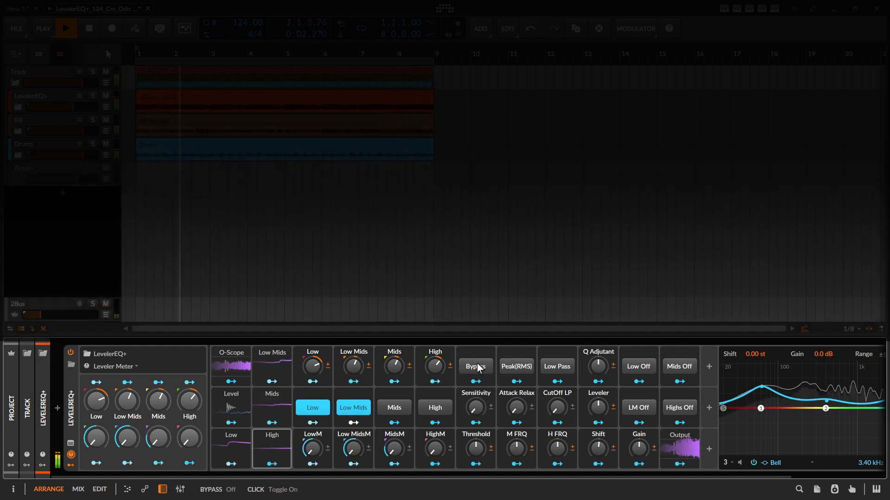
Sweep the Sensitivity knob to maximum and back to zero, and set the Low macro knob to 16 %.
drag(310, 449, 311, 457)
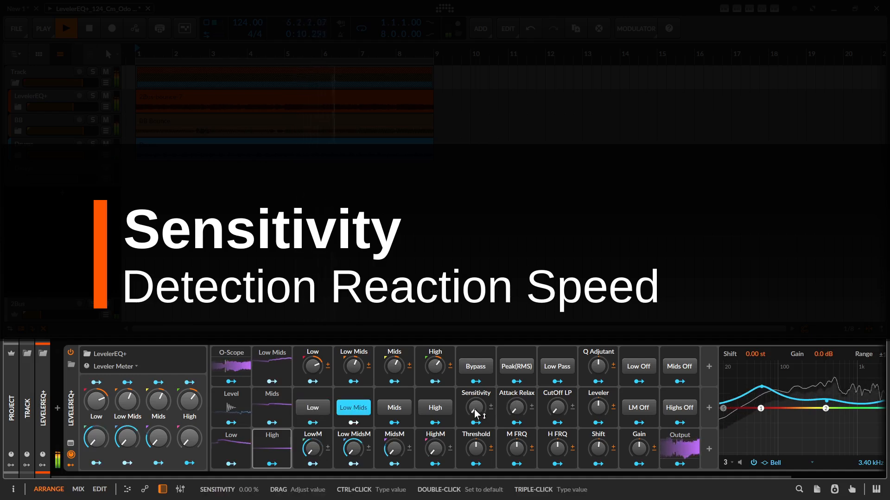
drag(474, 410, 474, 401)
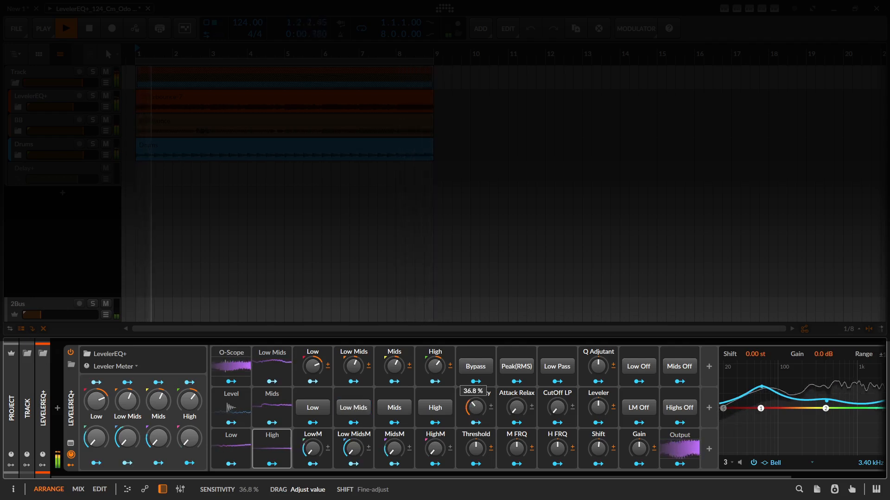
drag(479, 412, 480, 350)
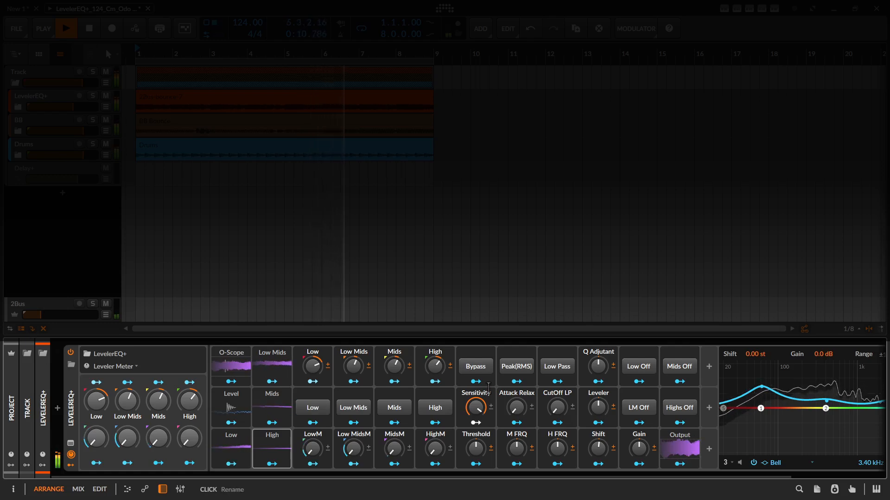
click(353, 366)
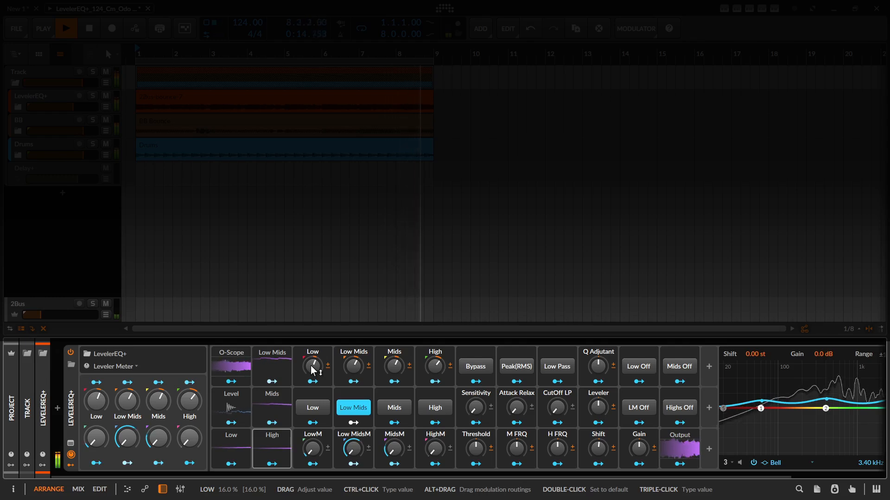
Expand the Mids audio follower, sweep Sensitivity to maximum and back to zero, and test the Threshold knob before resetting it.
click(274, 405)
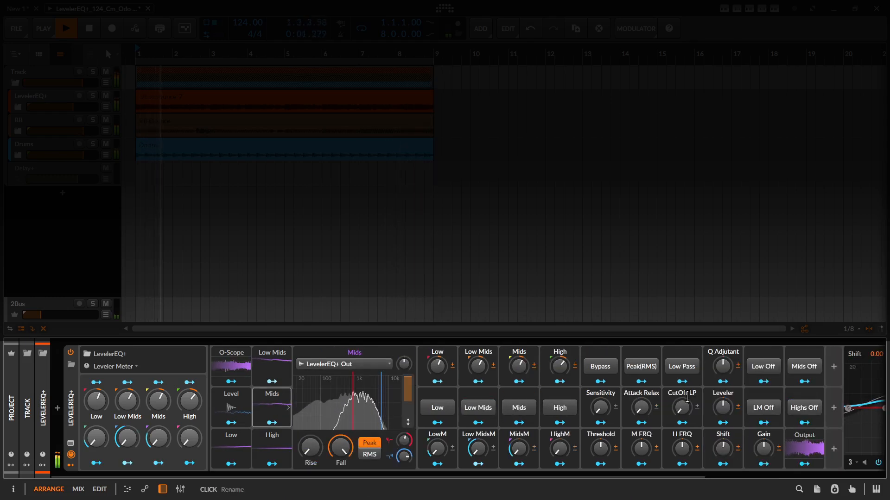
drag(599, 410, 599, 320)
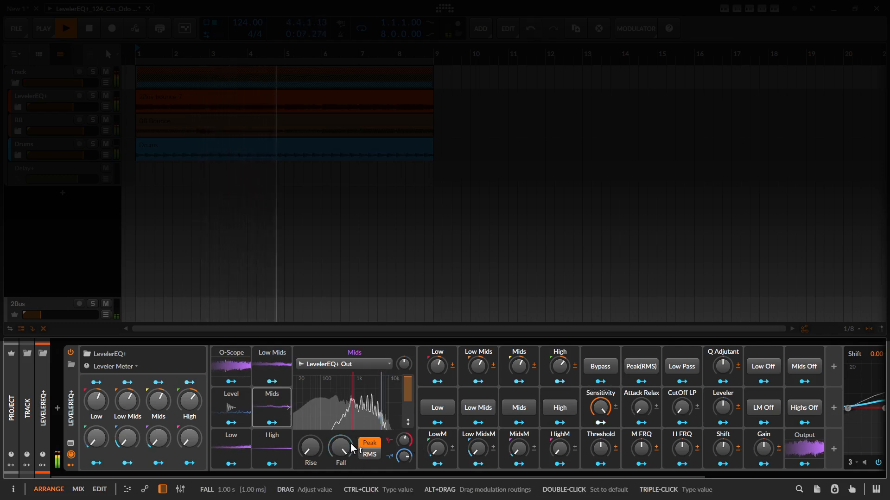
drag(608, 416, 608, 461)
drag(608, 494, 608, 456)
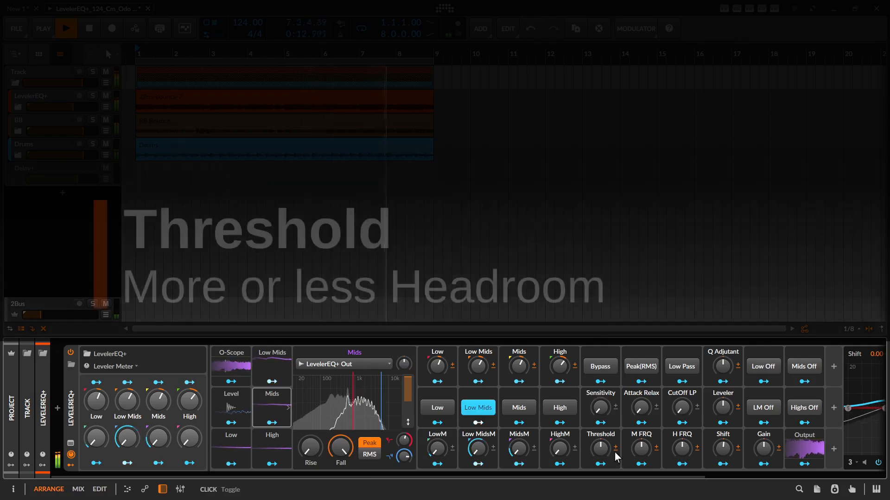
drag(603, 451, 601, 483)
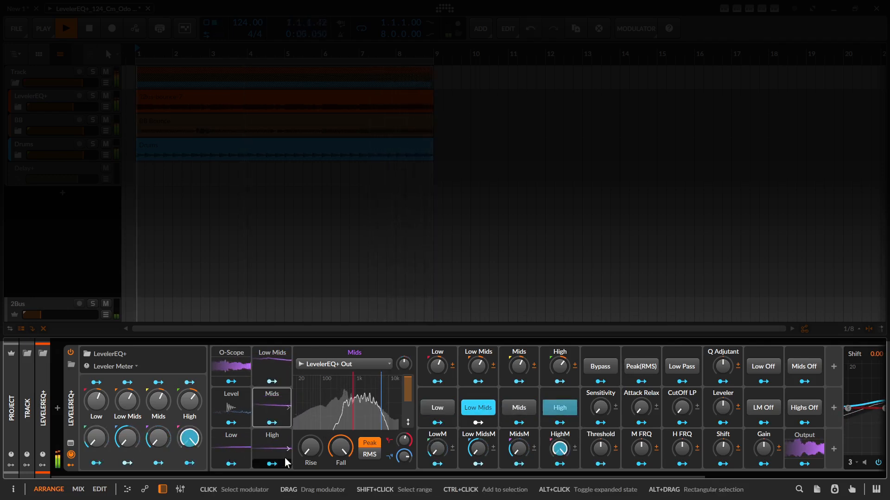
Toggle Peak(RMS) on and off repeatedly to compare the two detection modes, leaving it off.
click(640, 367)
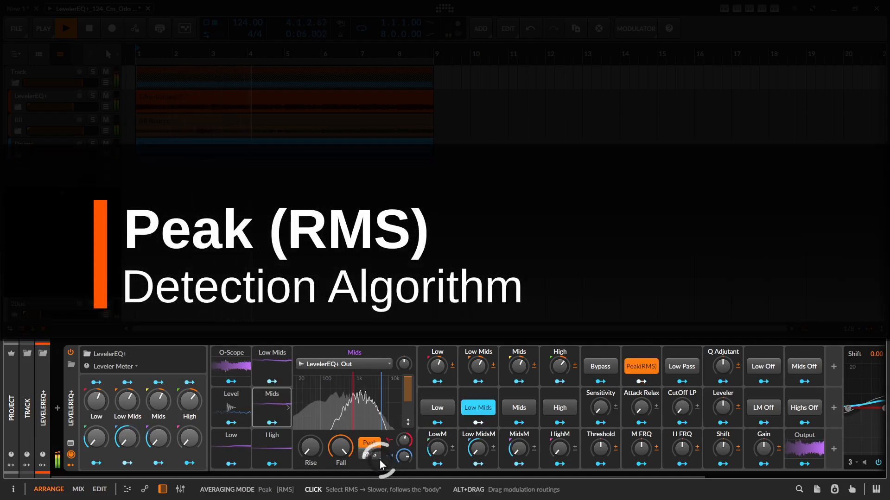
click(641, 371)
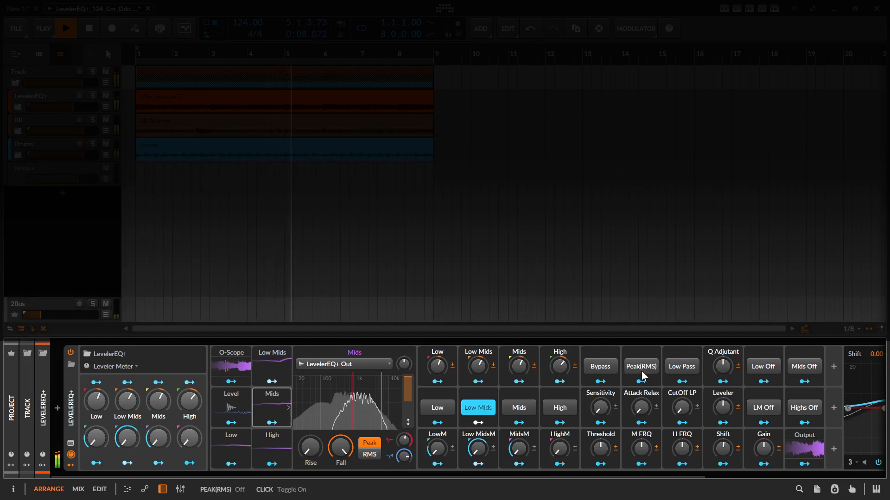
click(642, 370)
click(643, 370)
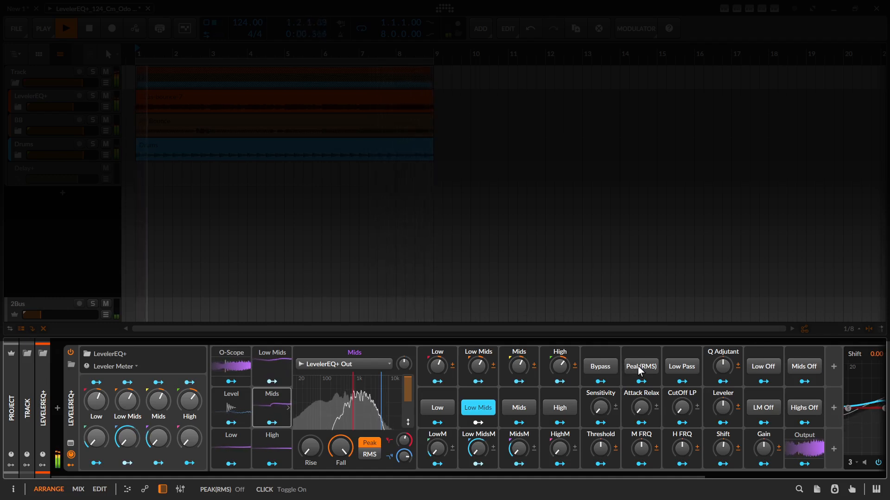
click(642, 367)
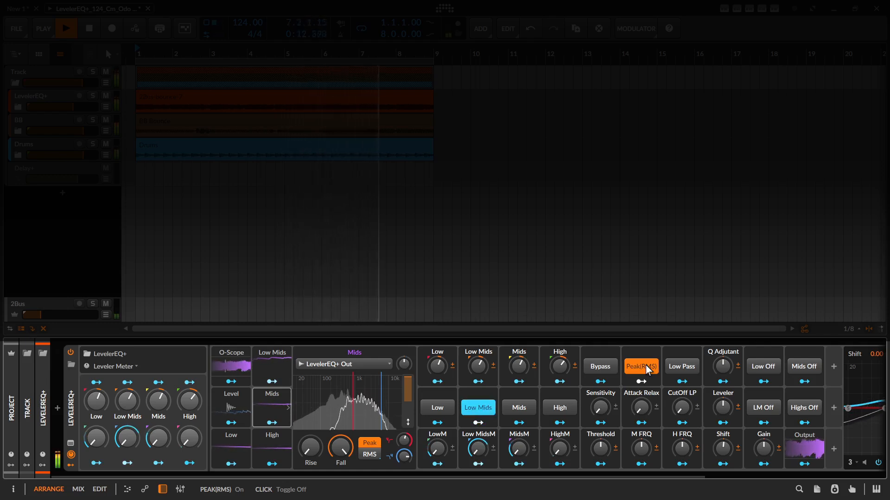
click(646, 365)
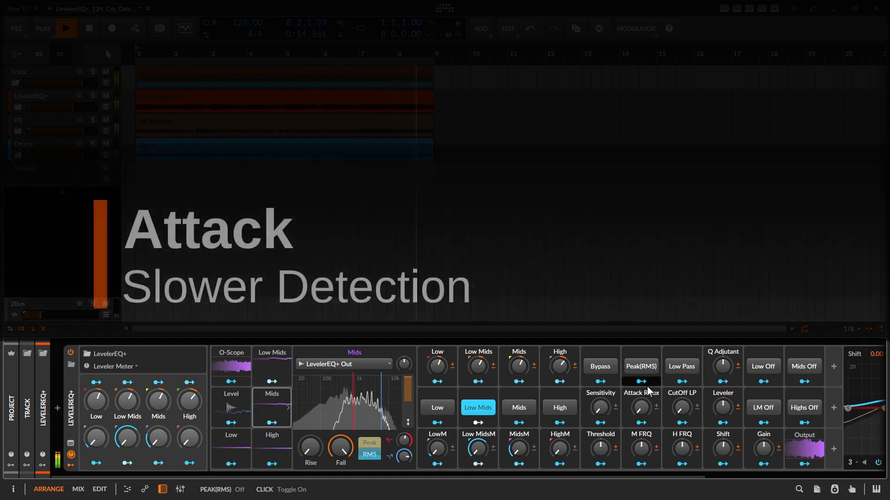
Raise the Attack Relax knob to test slower level detection and return it to zero.
drag(644, 411, 644, 390)
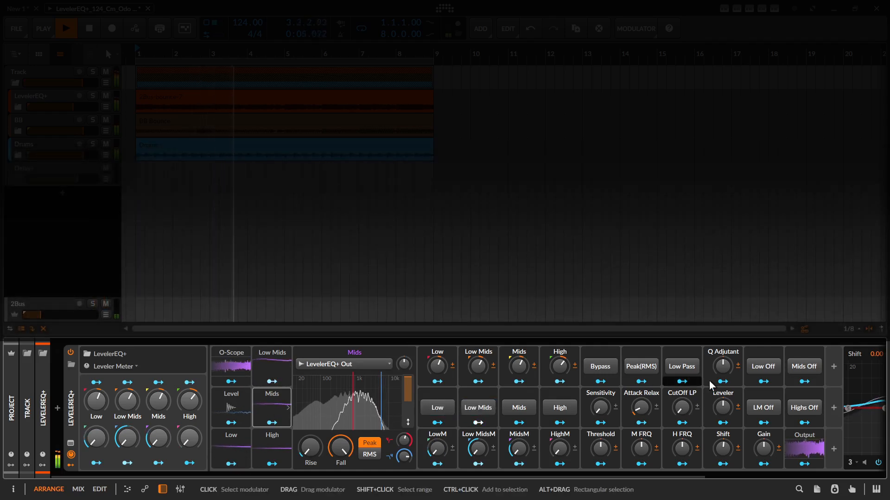
click(640, 411)
drag(640, 410, 645, 457)
Try the M FRQ and H FRQ knobs at lower values and reset both to their defaults.
drag(734, 418, 492, 414)
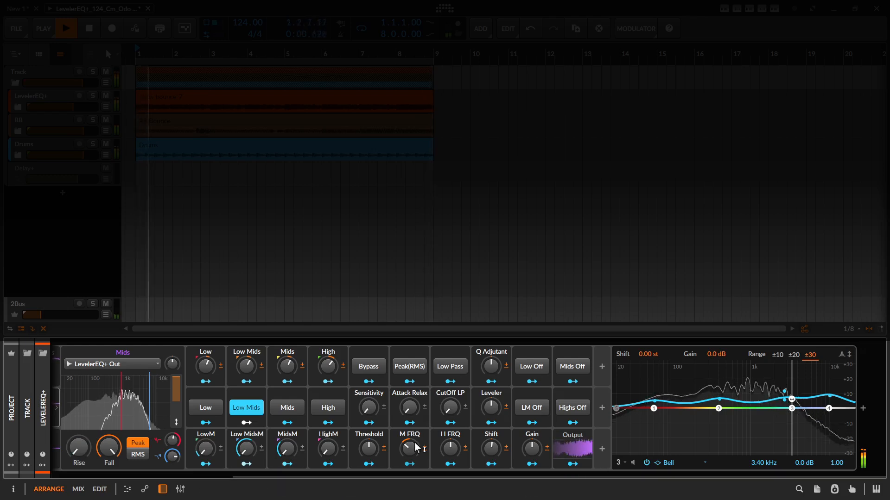
drag(443, 455, 444, 478)
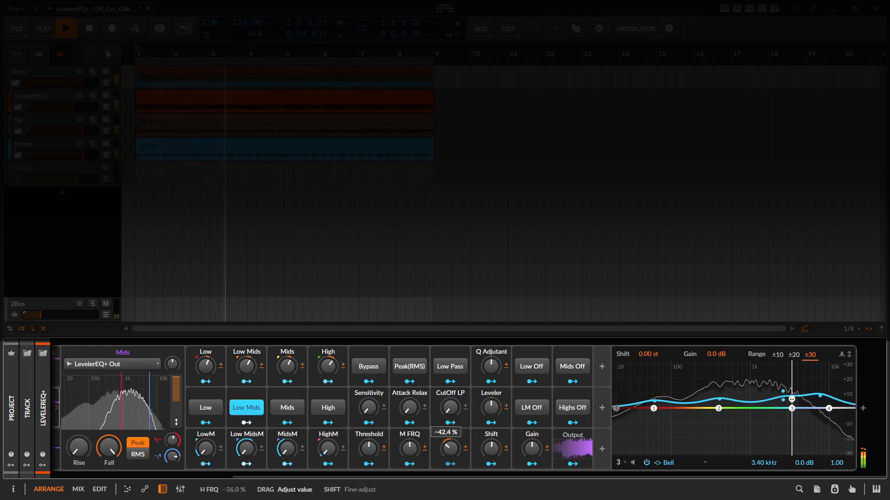
double_click(448, 455)
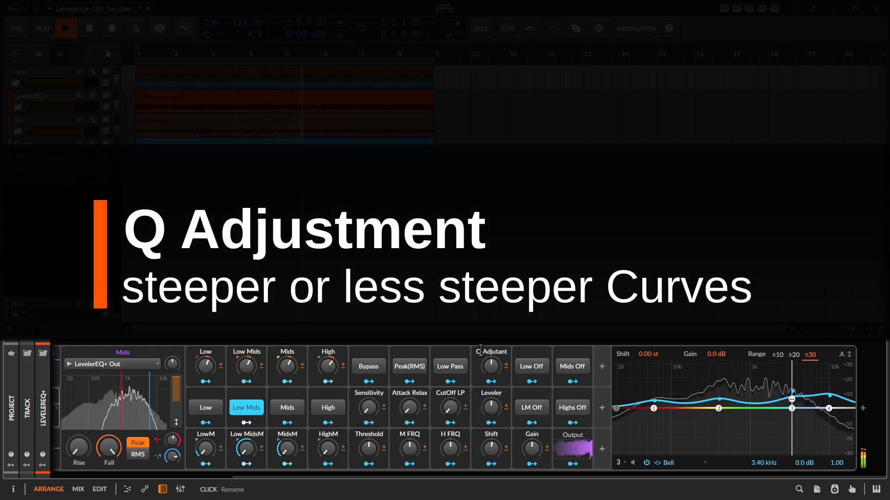
Try different curve steepness with Q Adjutant, leaving it at -2.40 %, and raise the Leveler knob slightly.
drag(495, 373, 495, 363)
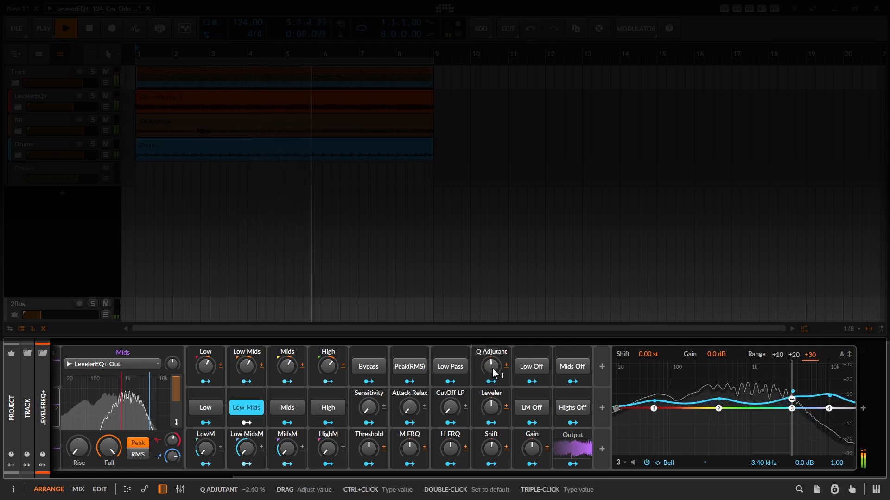
mouse_move(491, 407)
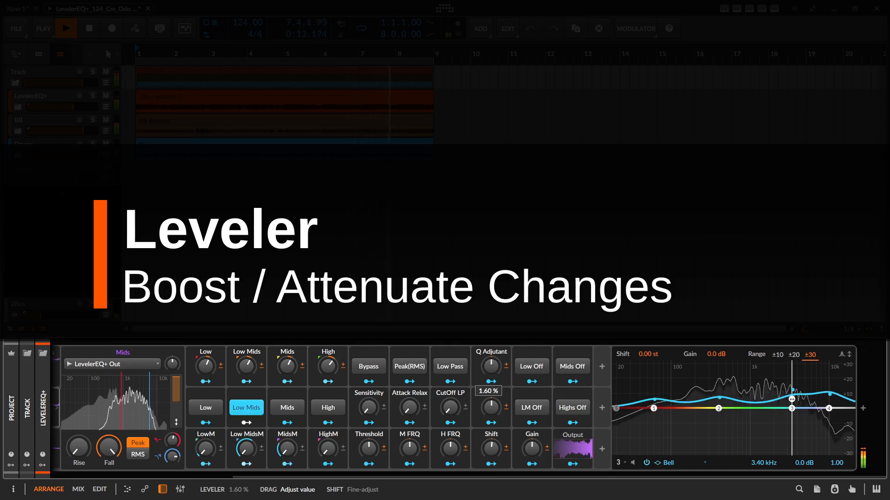
mouse_move(491, 406)
mouse_down()
mouse_move(491, 426)
mouse_move(491, 404)
mouse_up()
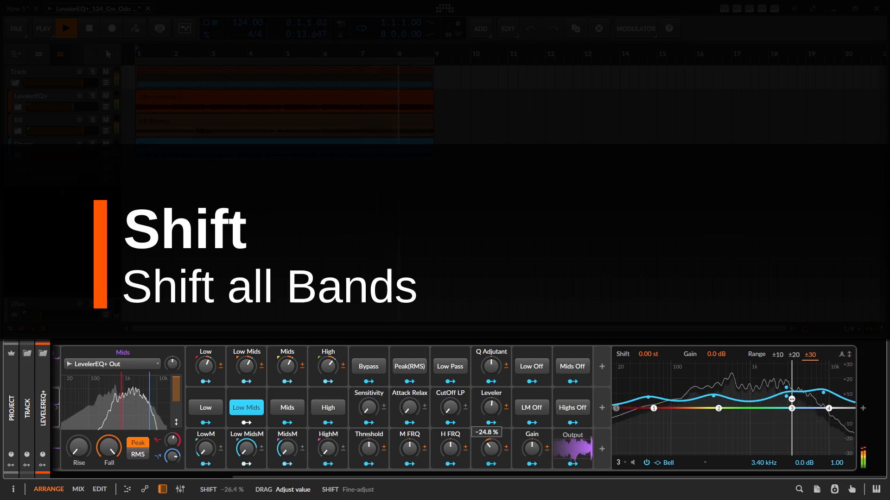
Sweep the Shift knob down and up to move all EQ bands, and reset it to its default.
drag(491, 449, 492, 448)
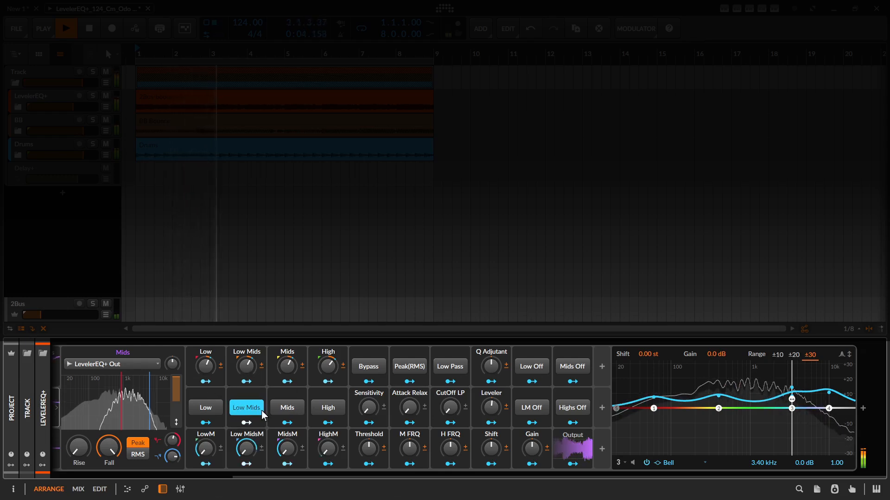
drag(493, 450, 493, 482)
mouse_move(491, 448)
mouse_down()
mouse_move(491, 460)
mouse_move(493, 446)
mouse_up()
double_click(493, 448)
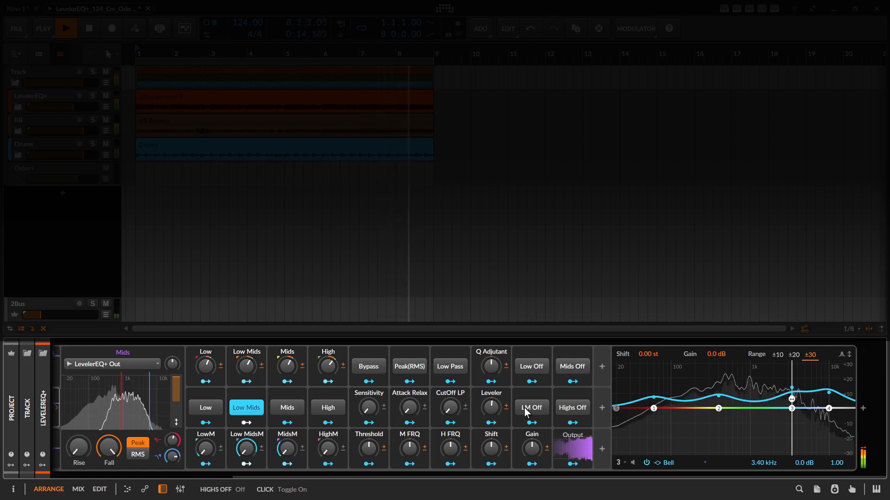
Switch Low Off, LM Off, Mids Off and Highs Off on and off in different combinations, leaving all bands active.
click(573, 366)
click(572, 407)
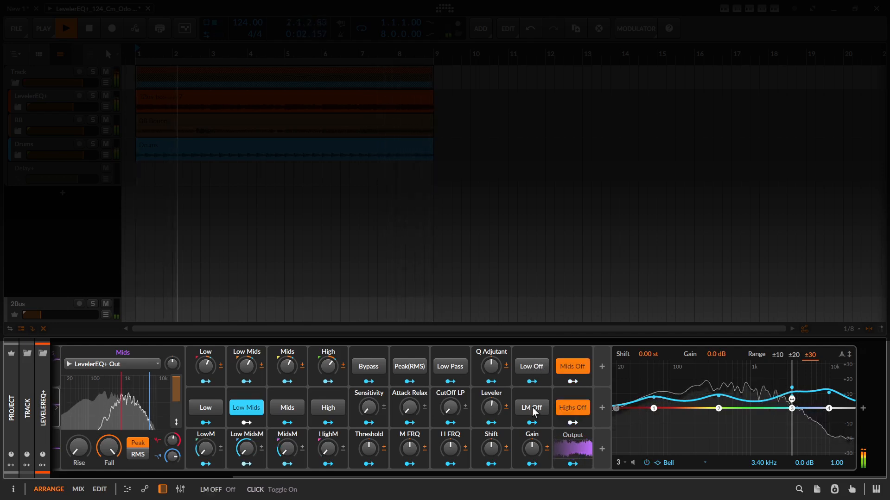
click(532, 408)
click(571, 365)
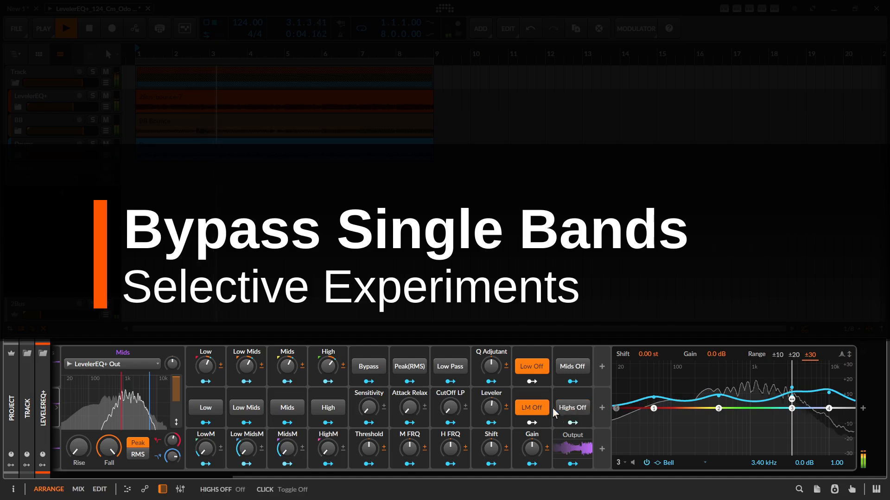
click(533, 367)
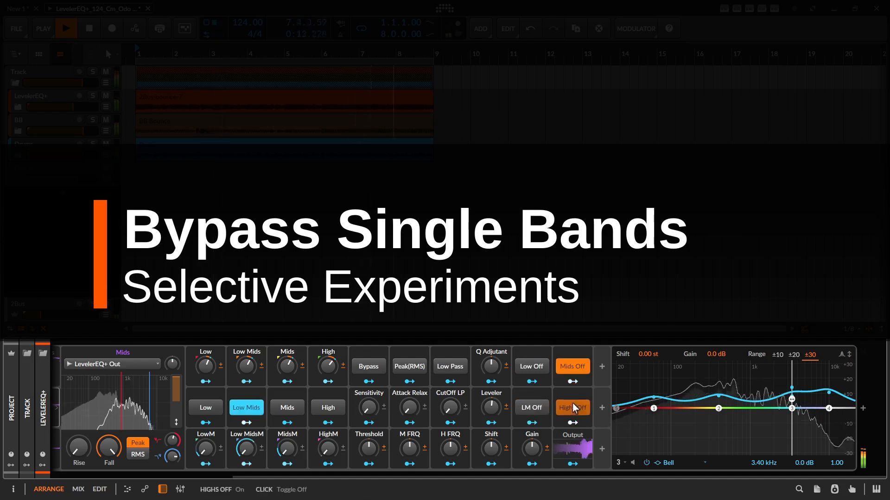
click(572, 405)
click(563, 365)
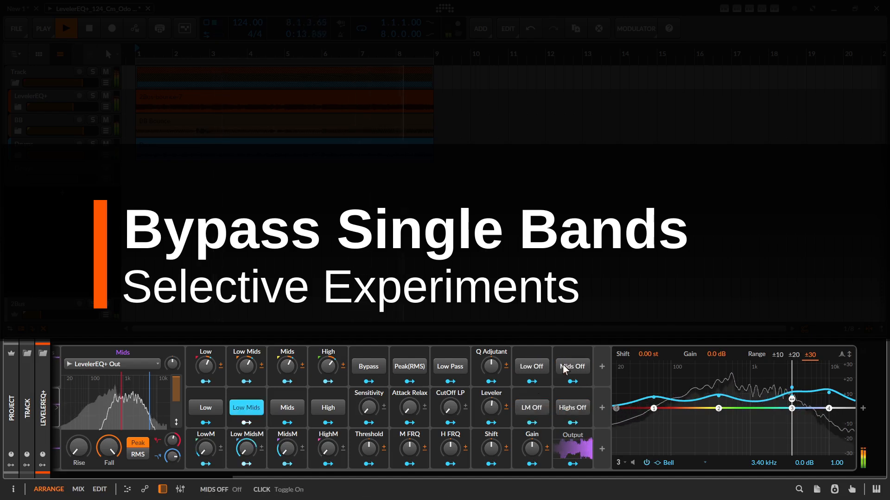
Toggle Bypass and Highs Off on and back off to compare the sound with and without processing.
click(364, 366)
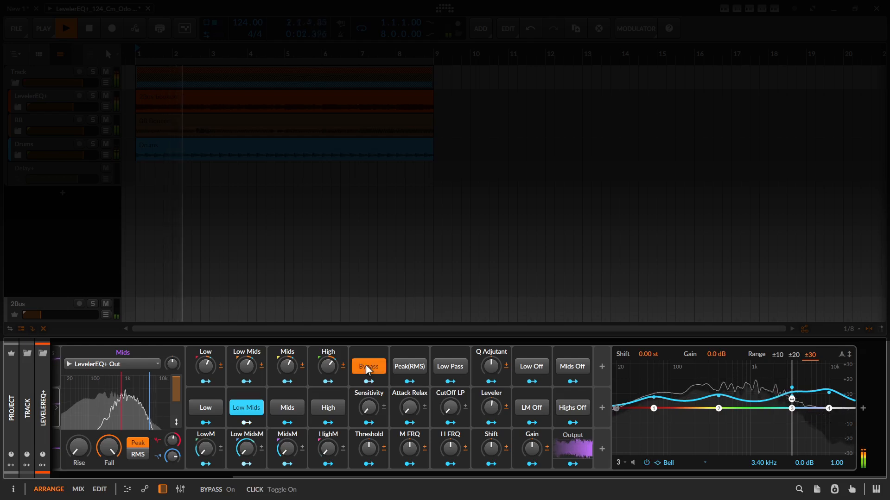
click(366, 365)
click(580, 410)
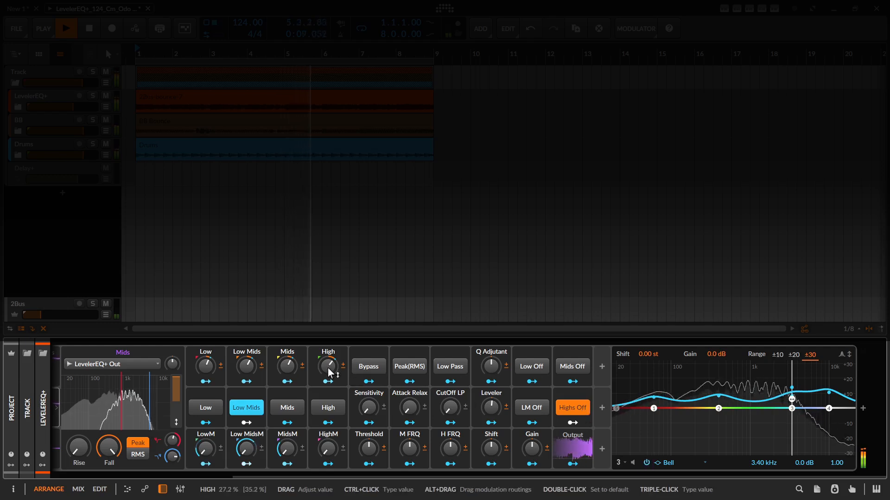
click(571, 409)
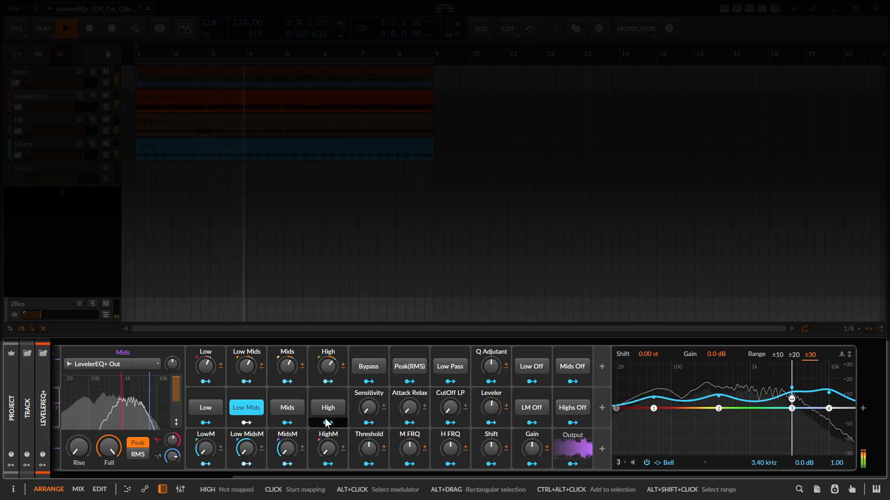
Collapse the Mids audio follower's settings and select the Low Mids follower.
drag(252, 405, 471, 409)
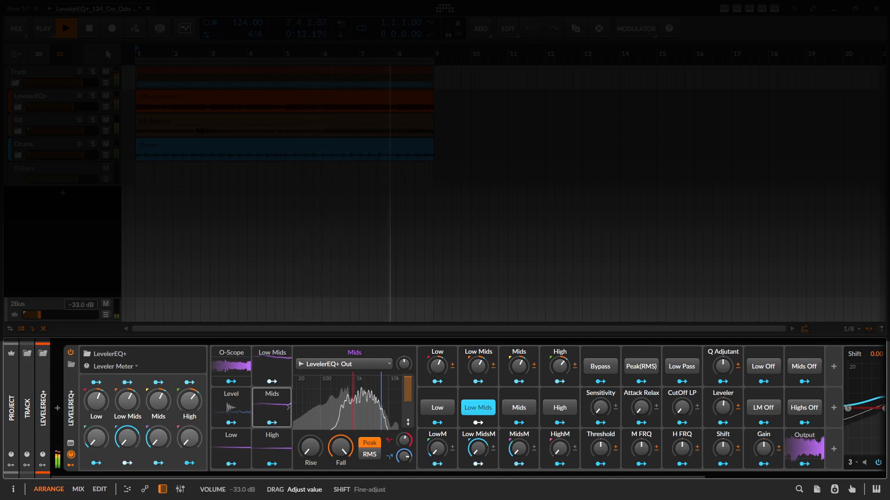
click(265, 371)
click(265, 371)
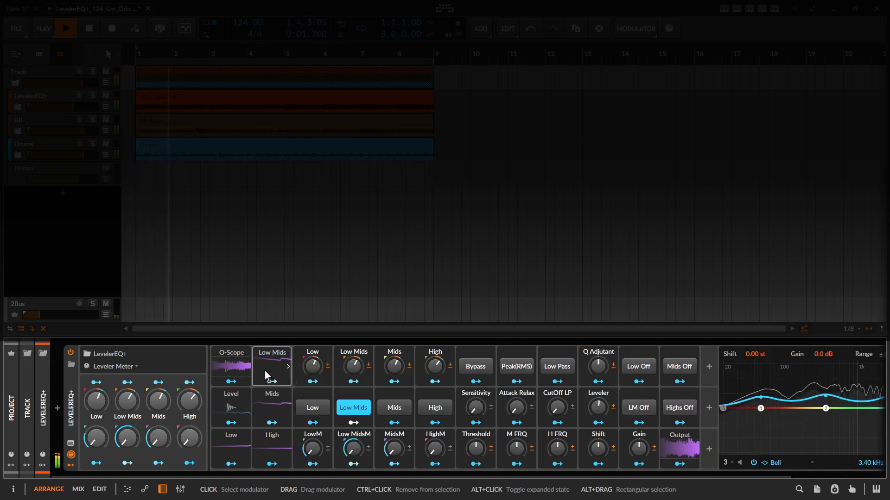